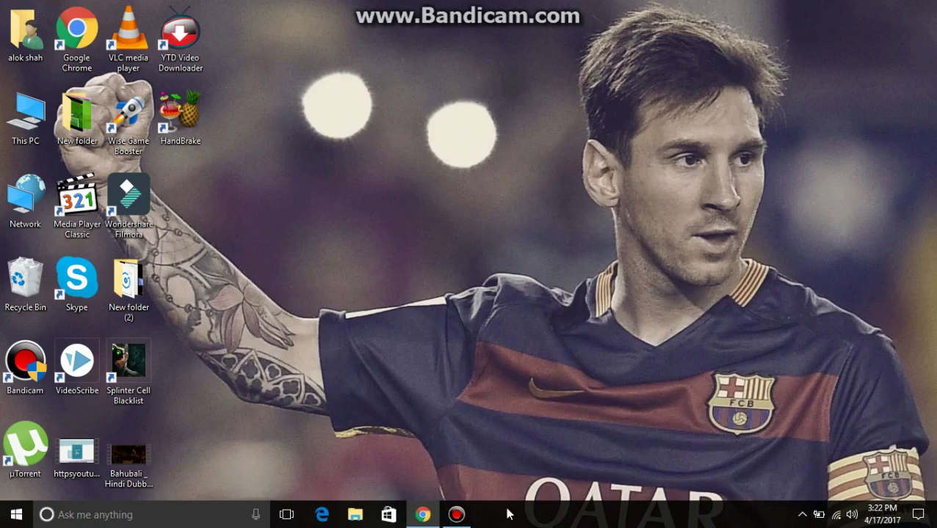
Switch to Chrome and look through the featured creations on the Panzoid home page.
{"action": "left_click", "coordinate": [424, 515]}
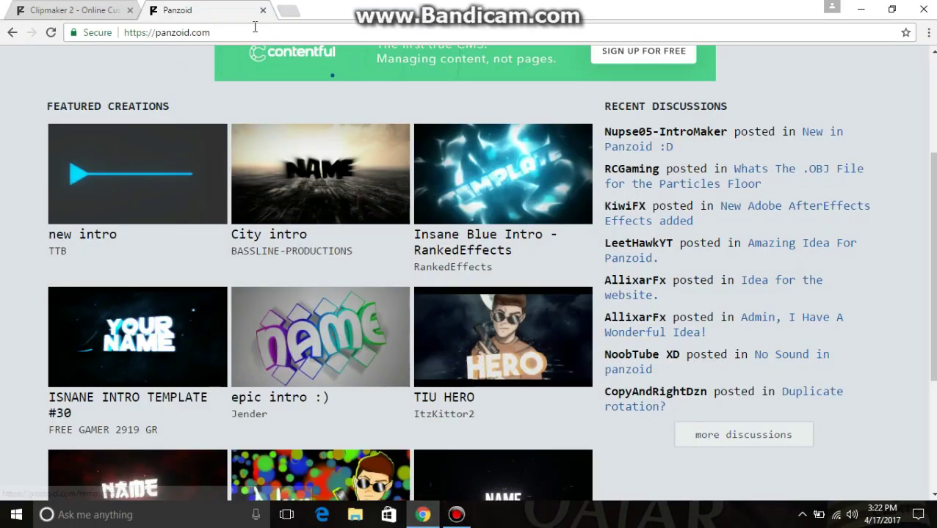
{"action": "left_click_drag", "start_coordinate": [210, 32], "coordinate": [123, 45]}
{"action": "left_click", "coordinate": [7, 196]}
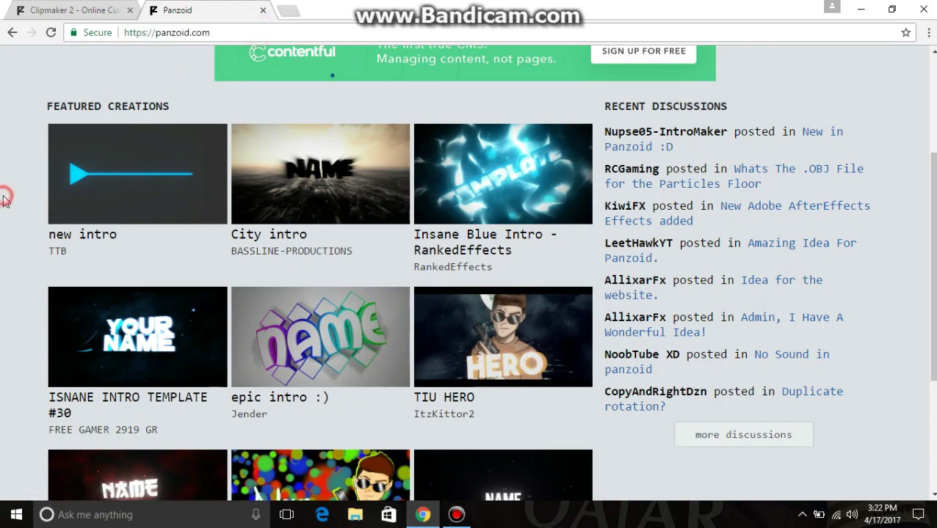
{"action": "scroll", "coordinate": [660, 186], "scroll_direction": "down", "scroll_amount": 3}
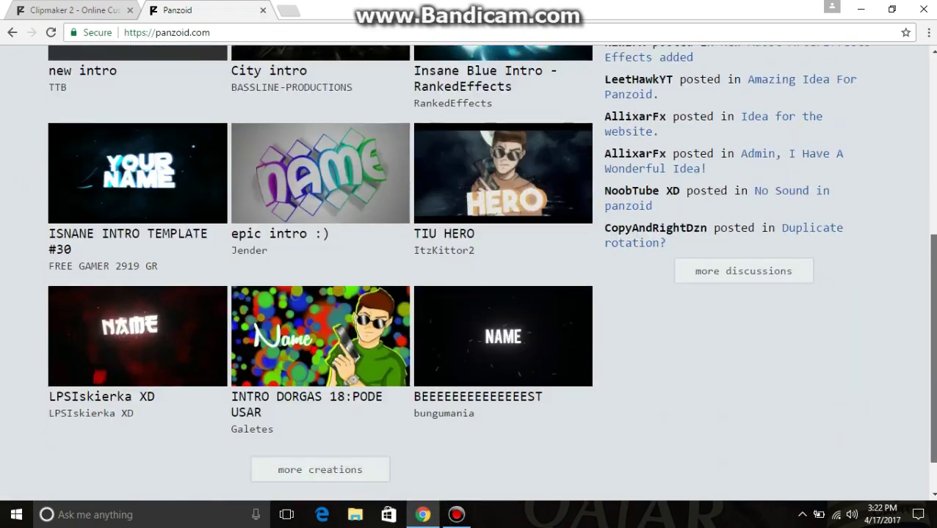
{"action": "scroll", "coordinate": [923, 270], "scroll_direction": "up", "scroll_amount": 2}
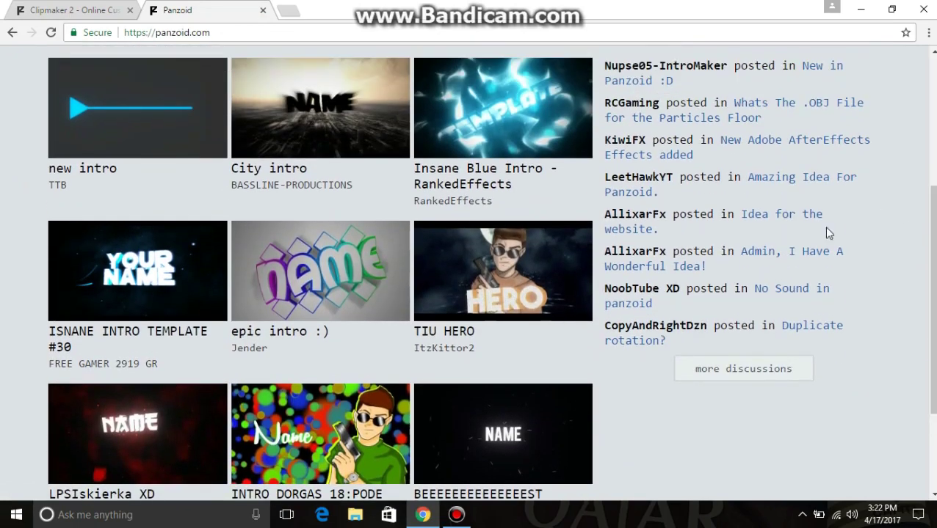
Open the ISNANE INTRO TEMPLATE #30 creation in Clipmaker, and close both of its tabs to return to the phone intro project.
{"action": "left_click", "coordinate": [162, 265]}
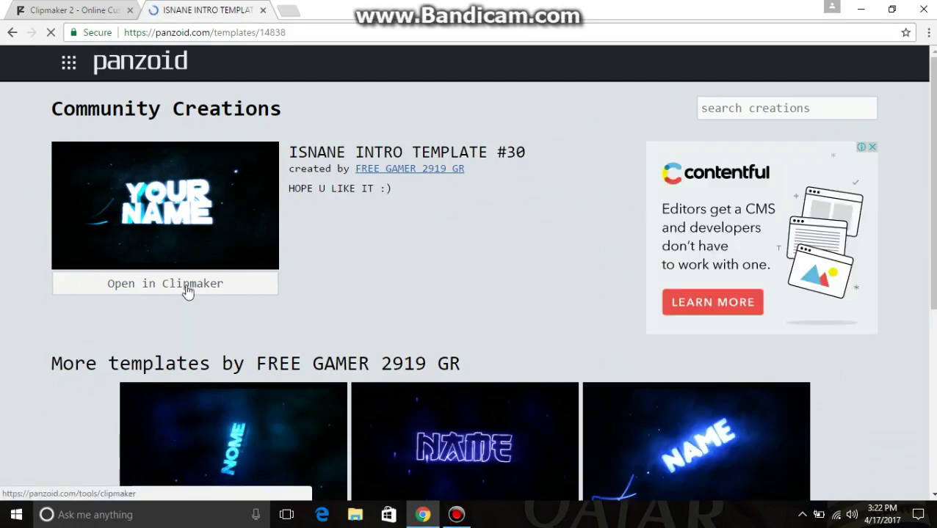
{"action": "left_click", "coordinate": [175, 298]}
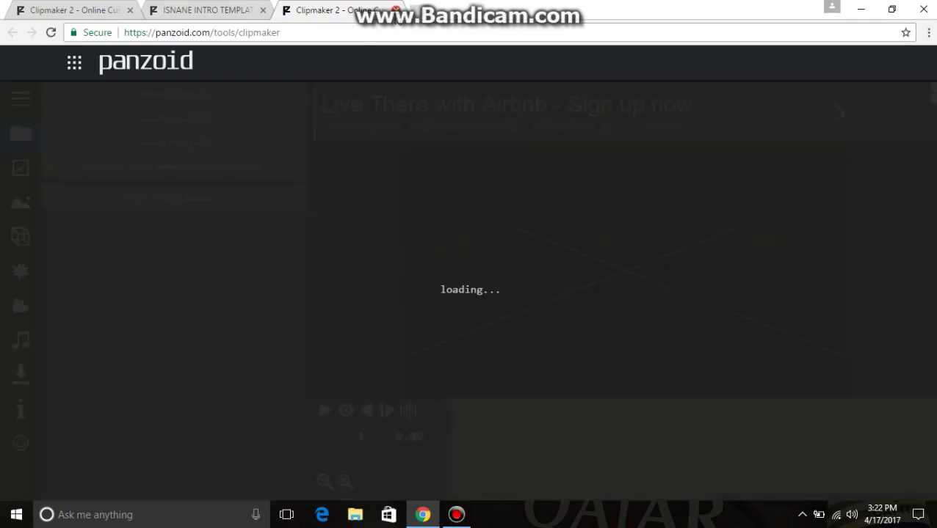
{"action": "left_click", "coordinate": [395, 11]}
{"action": "left_click", "coordinate": [262, 10]}
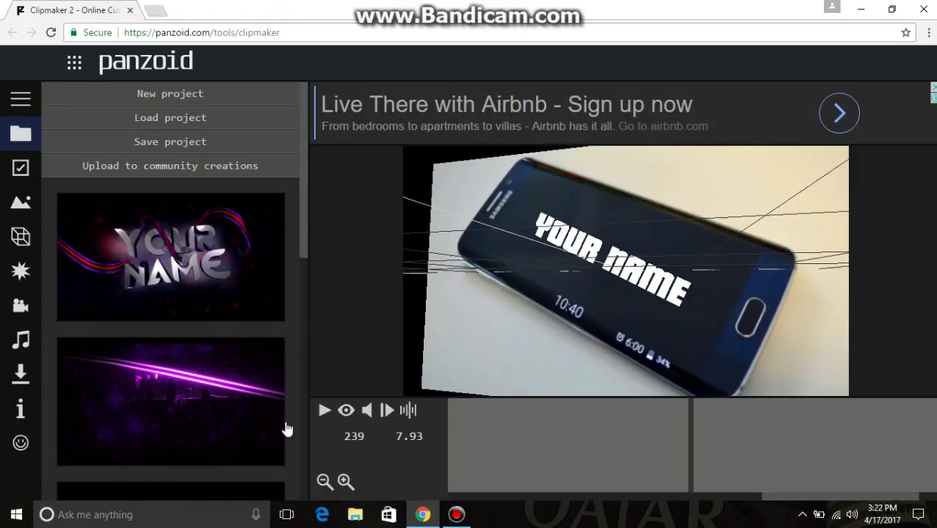
Play back the phone intro with its effects, pause it and turn the effects preview off.
{"action": "left_click", "coordinate": [324, 414]}
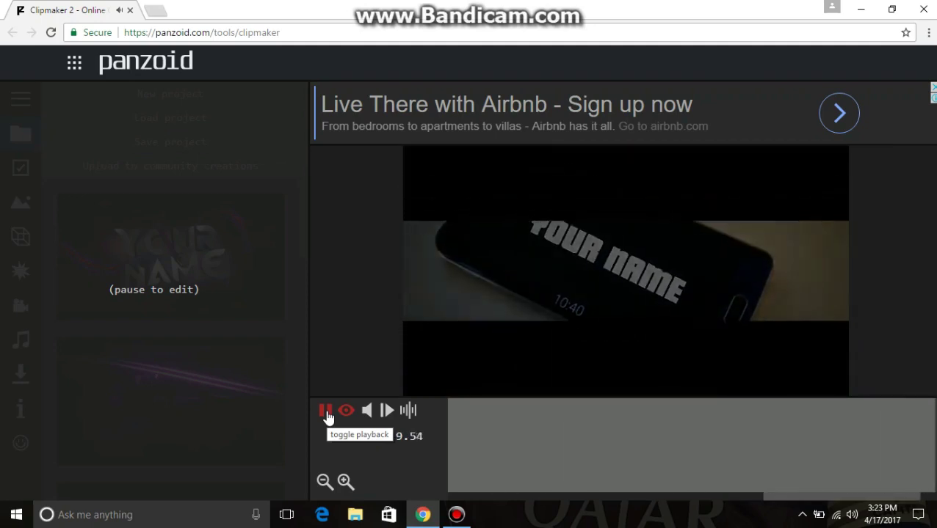
{"action": "left_click", "coordinate": [326, 412]}
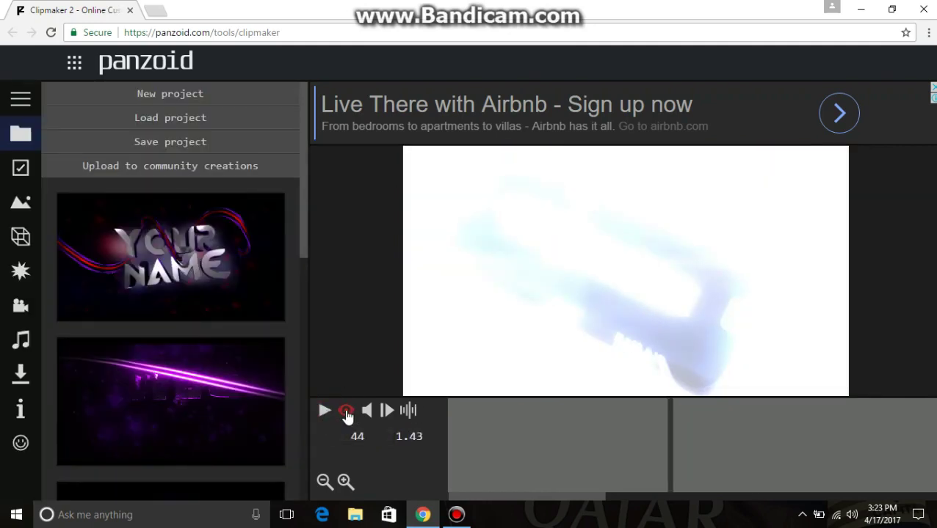
{"action": "left_click", "coordinate": [346, 412]}
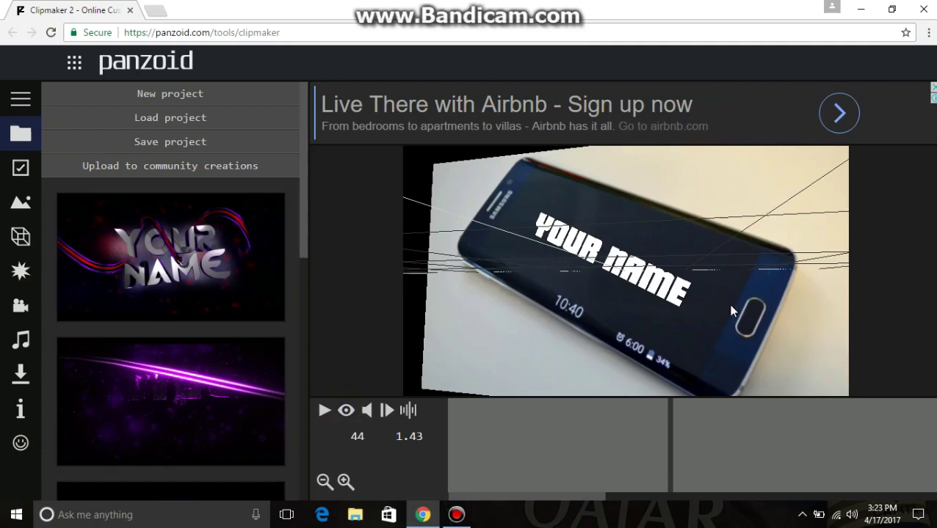
Replace the wording of the YOUR NAME 3D text object with GAMER4LIFE.
{"action": "left_click", "coordinate": [21, 171]}
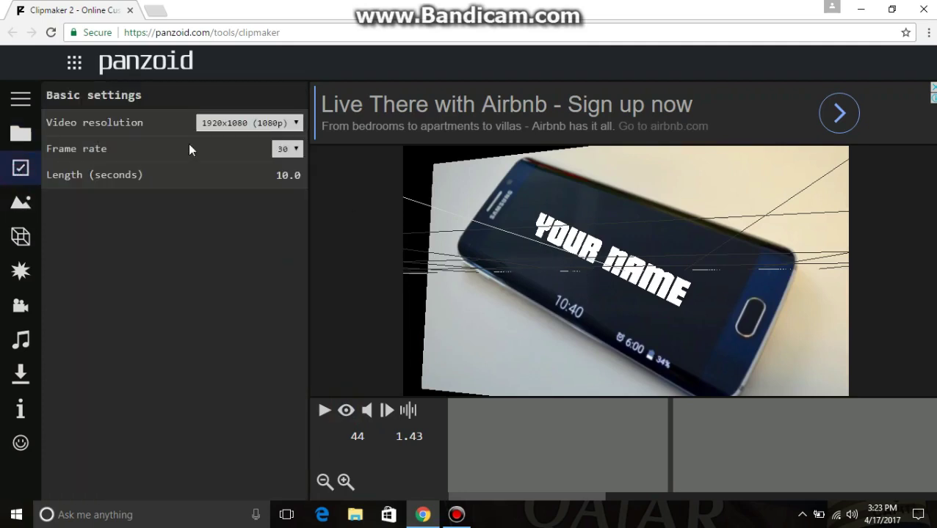
{"action": "left_click", "coordinate": [20, 202]}
{"action": "left_click", "coordinate": [20, 236]}
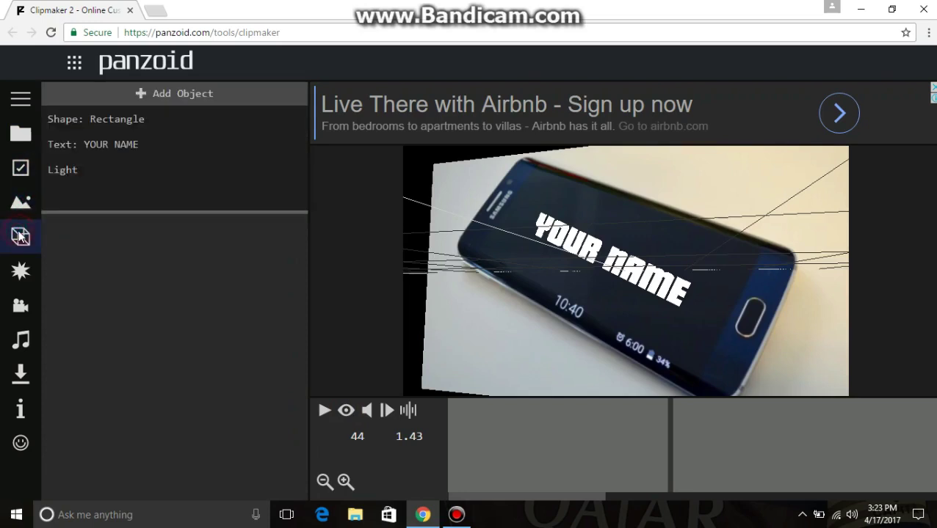
{"action": "left_click", "coordinate": [141, 145]}
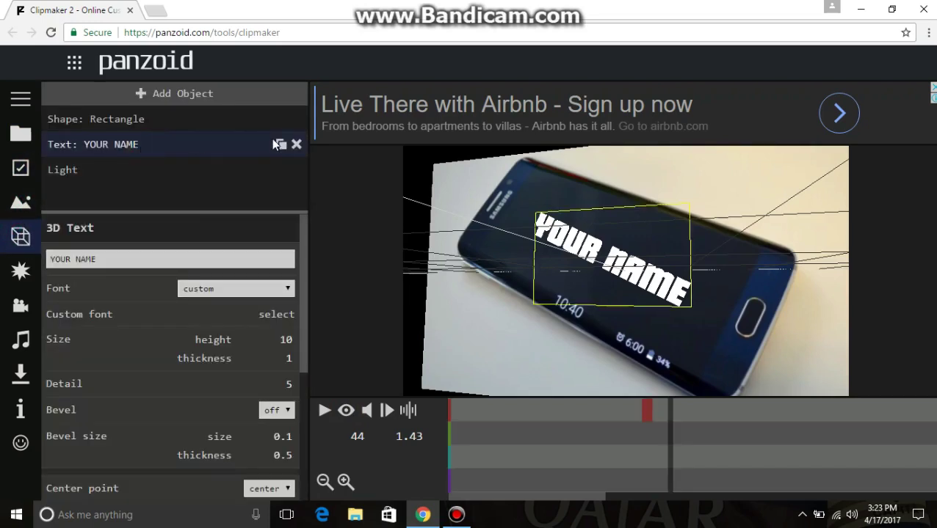
{"action": "left_click", "coordinate": [157, 260]}
{"action": "key", "text": "BackSpace"}
{"action": "key", "text": "BackSpace"}
{"action": "key", "text": "BackSpace"}
{"action": "key", "text": "BackSpace"}
{"action": "key", "text": "BackSpace"}
{"action": "key", "text": "BackSpace"}
{"action": "key", "text": "BackSpace"}
{"action": "key", "text": "BackSpace"}
{"action": "key", "text": "BackSpace"}
{"action": "type", "text": "GAMER4LIFE"}
Try the arual font on the 3D text, and settle on hamburger heaven.
{"action": "left_click", "coordinate": [230, 289]}
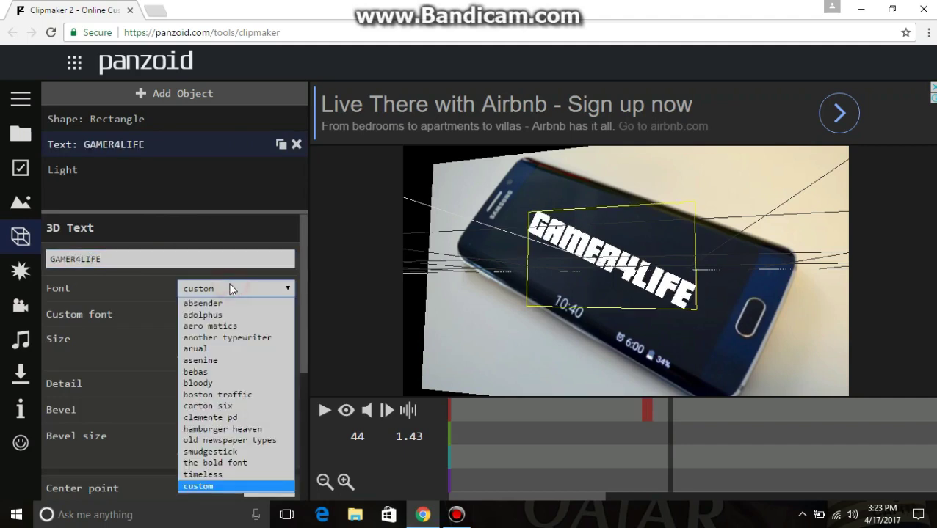
{"action": "left_click", "coordinate": [224, 347]}
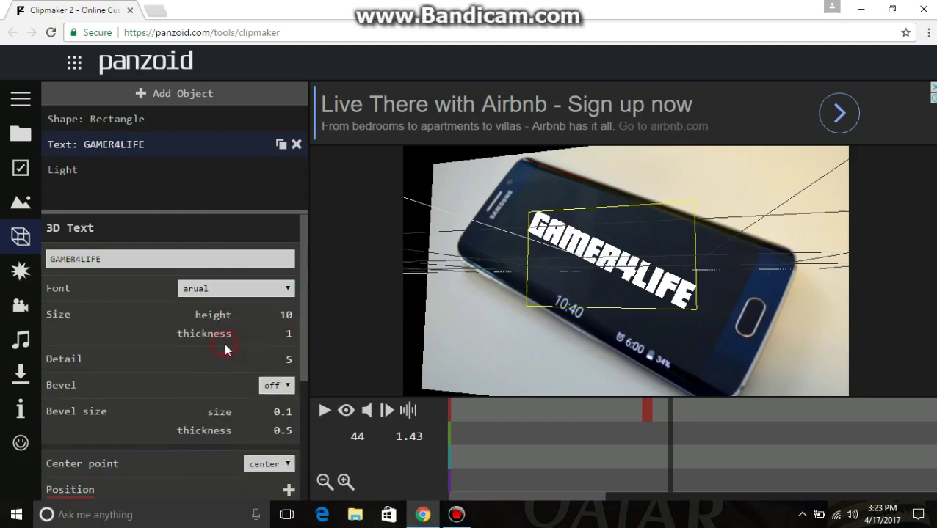
{"action": "left_click", "coordinate": [252, 288]}
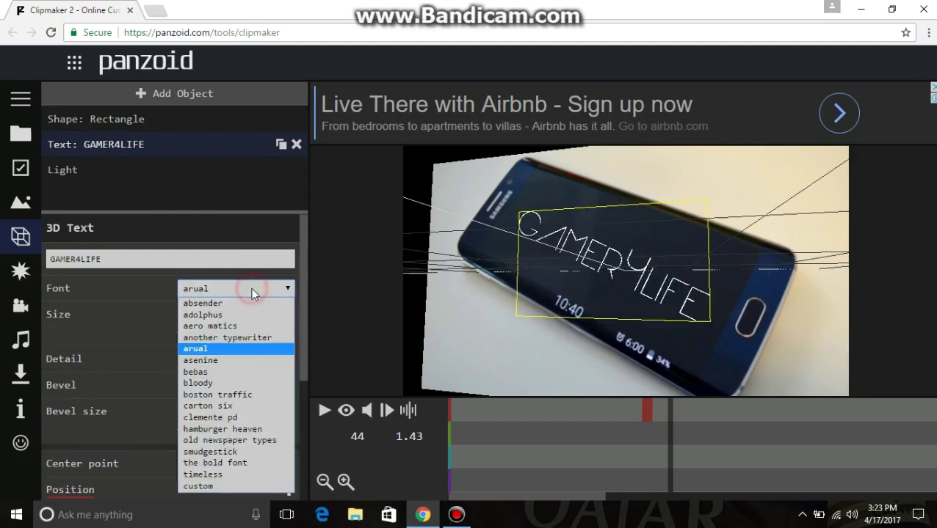
{"action": "left_click", "coordinate": [239, 352]}
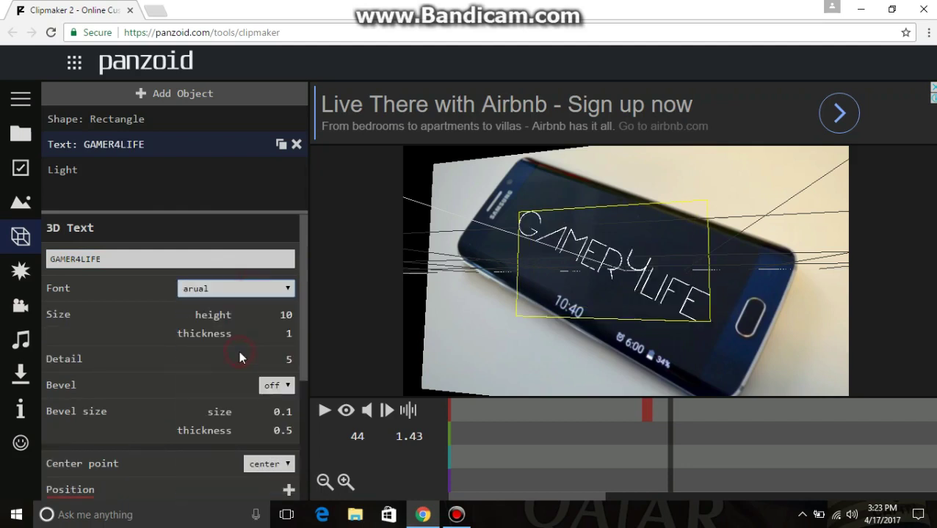
{"action": "left_click", "coordinate": [283, 290]}
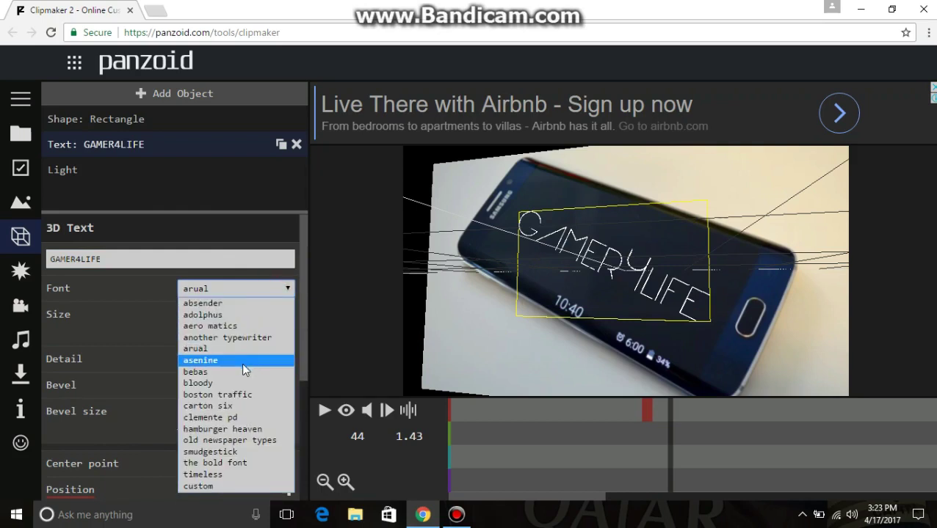
{"action": "left_click", "coordinate": [232, 429]}
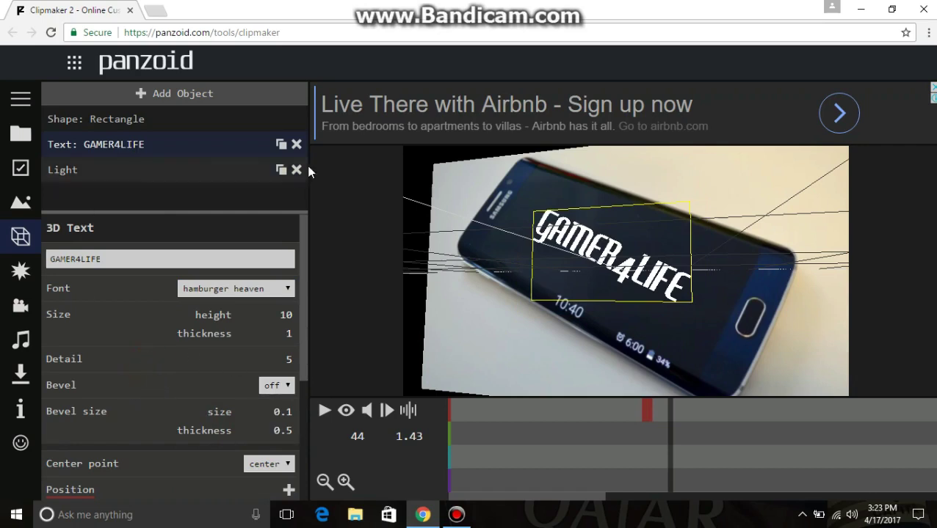
Show the project's effects list, and play the intro with the effects preview on to check the new text.
{"action": "left_click", "coordinate": [22, 287]}
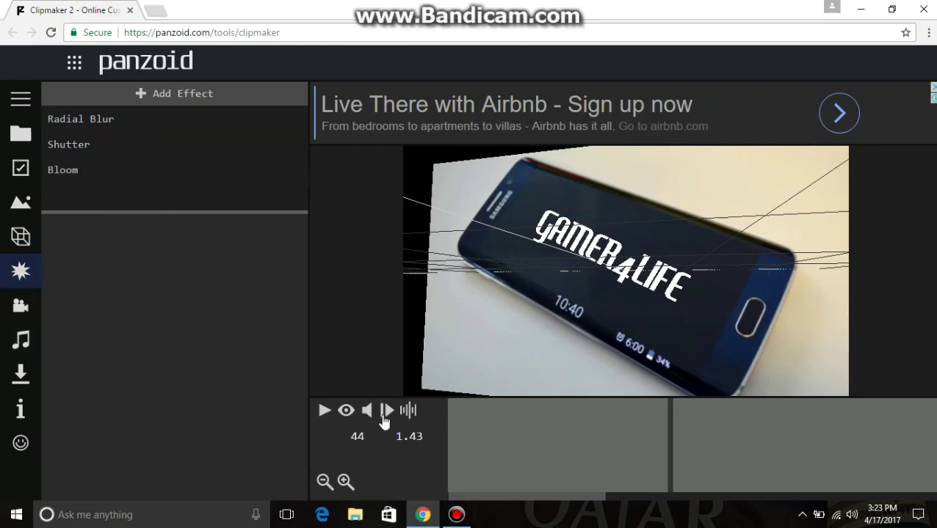
{"action": "left_click", "coordinate": [346, 410]}
{"action": "left_click", "coordinate": [323, 413]}
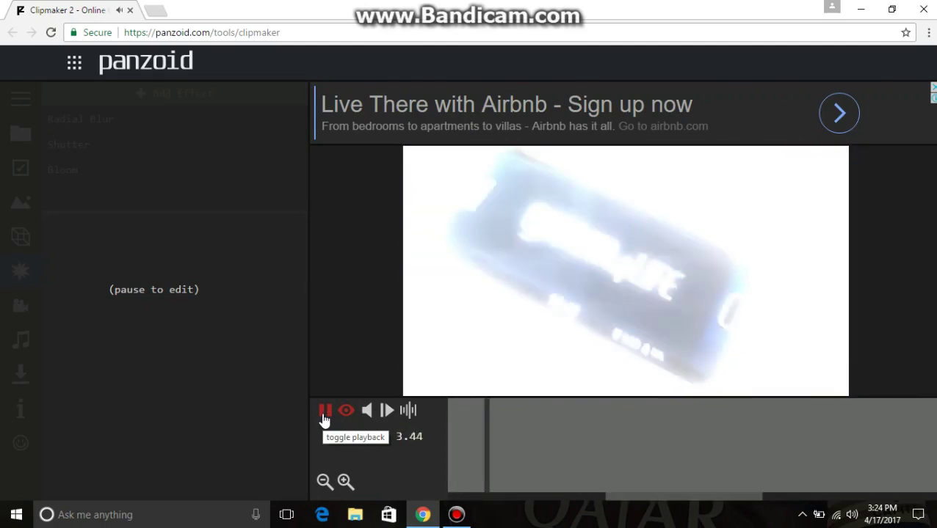
{"action": "left_click", "coordinate": [325, 418]}
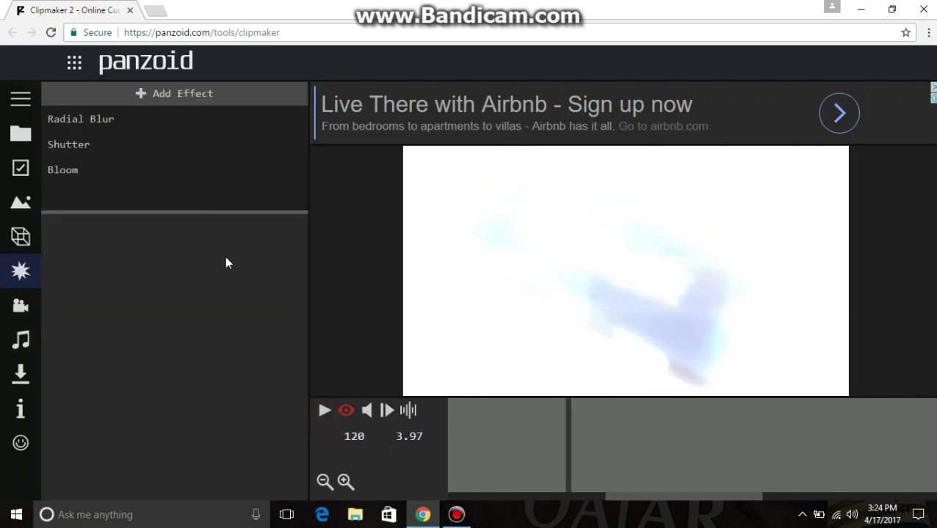
Look through the camera animation and audio track settings of the project.
{"action": "left_click", "coordinate": [20, 306]}
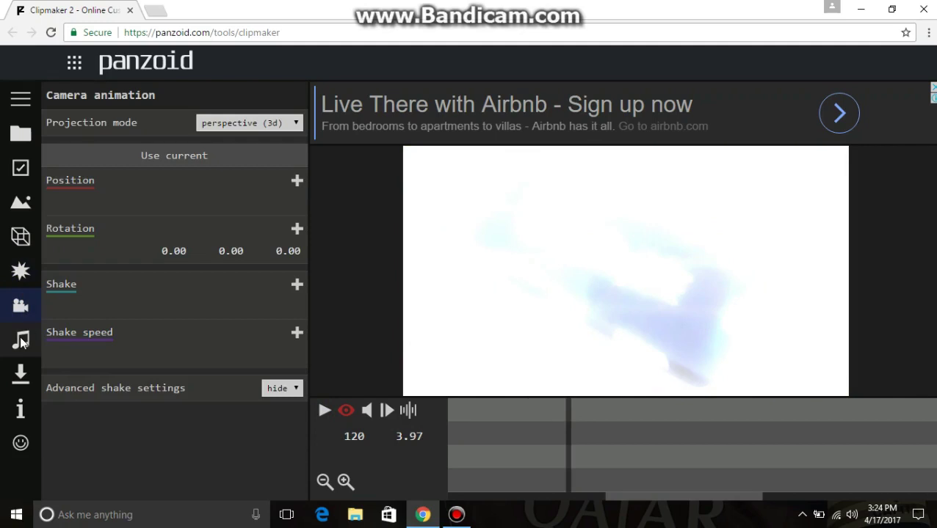
{"action": "left_click", "coordinate": [22, 339]}
{"action": "left_click", "coordinate": [22, 372]}
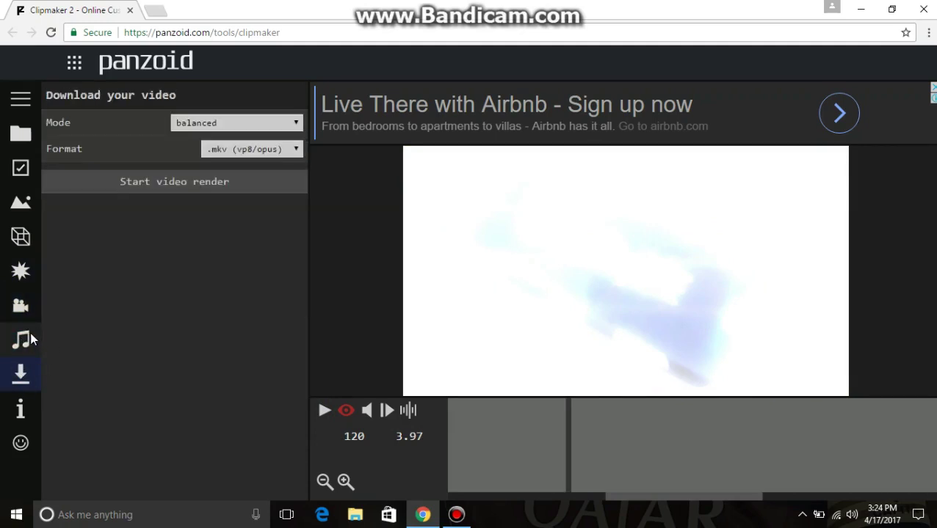
{"action": "left_click", "coordinate": [29, 334]}
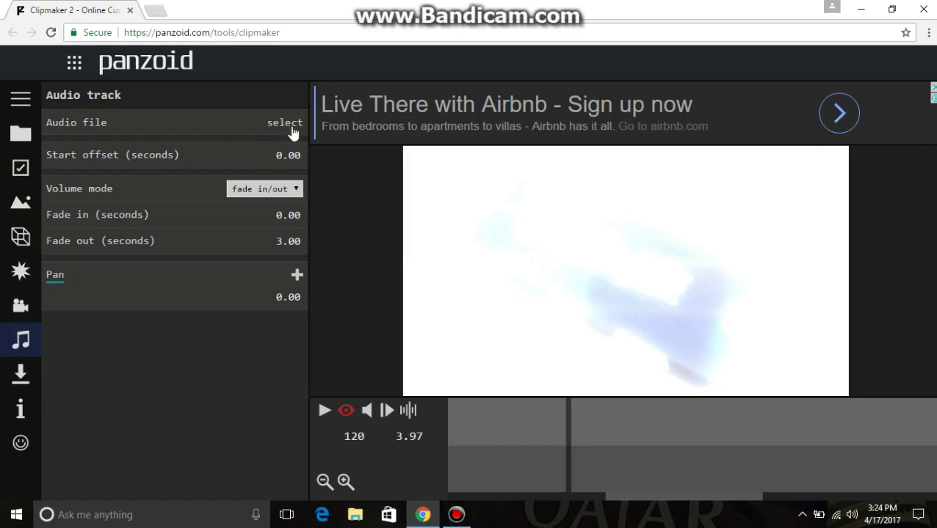
Set the video download to extreme quality (slow) mode in .mkv (vp8/opus) format.
{"action": "left_click", "coordinate": [11, 387]}
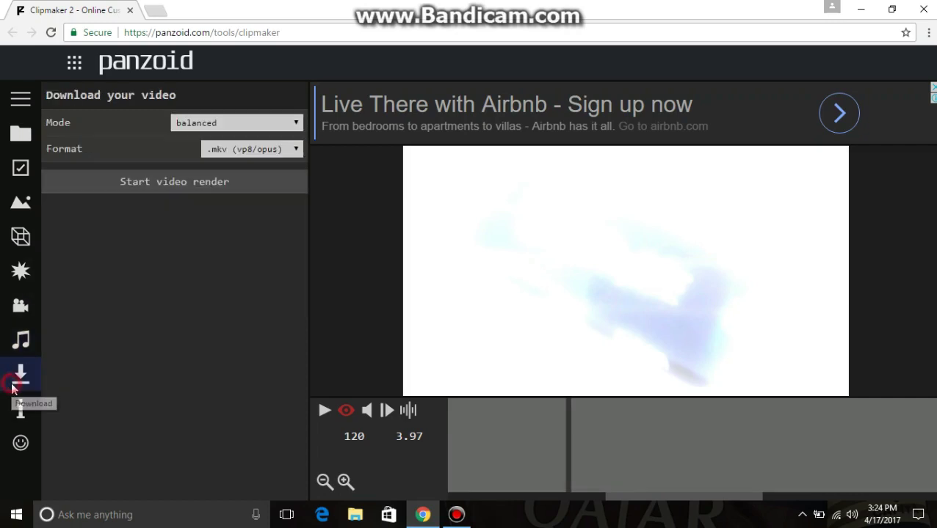
{"action": "left_click", "coordinate": [244, 125]}
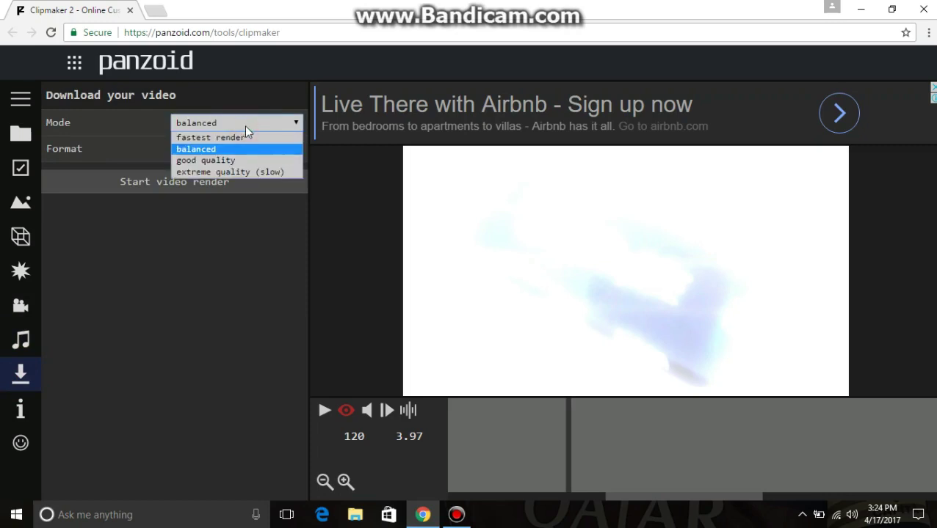
{"action": "left_click", "coordinate": [215, 172]}
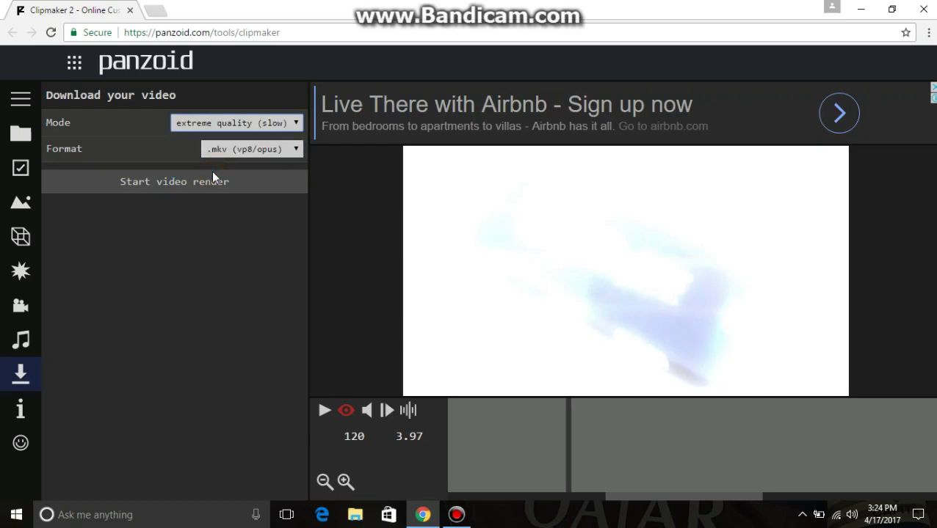
{"action": "left_click", "coordinate": [246, 158]}
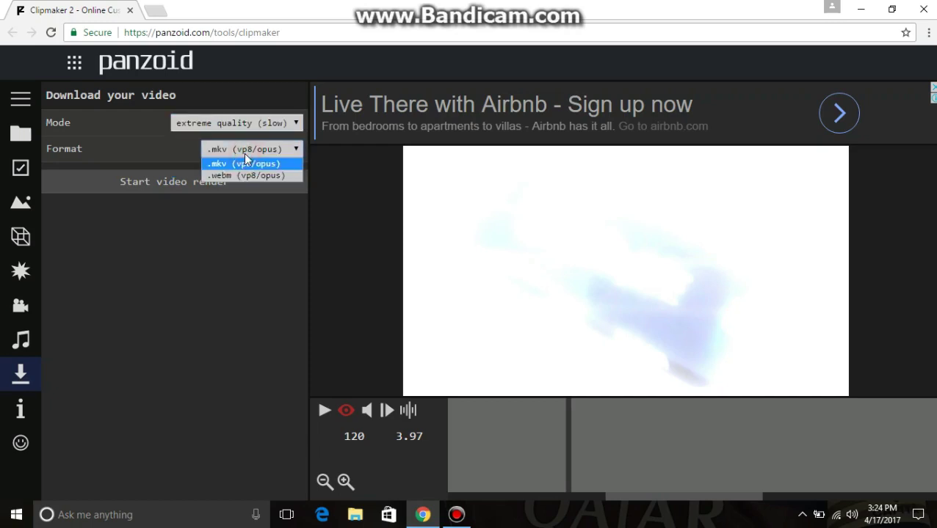
{"action": "left_click", "coordinate": [243, 160]}
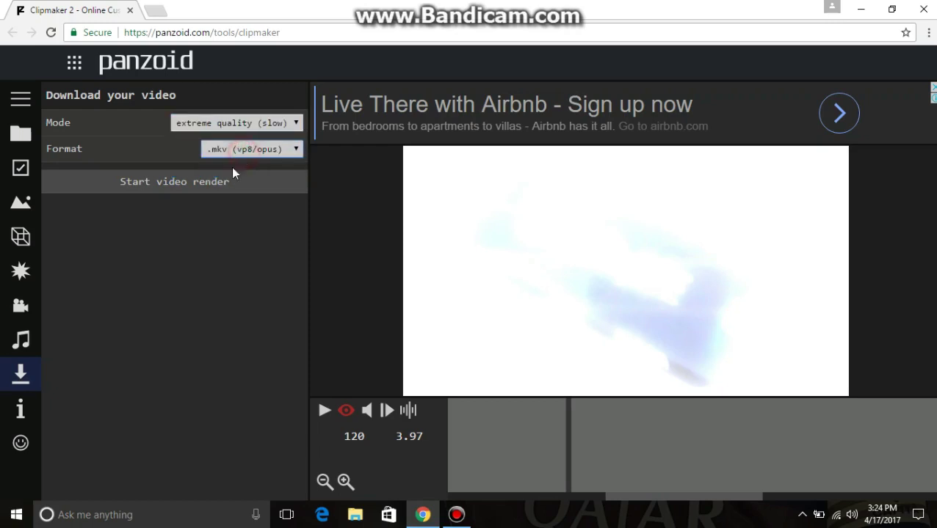
Start rendering the video and allow panzoid.com to store files on this device.
{"action": "left_click", "coordinate": [189, 190]}
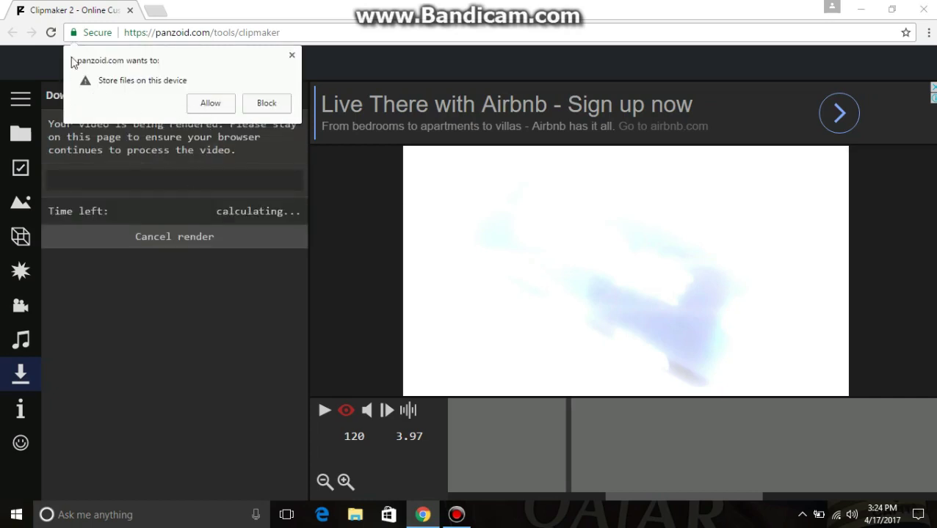
{"action": "left_click", "coordinate": [210, 103]}
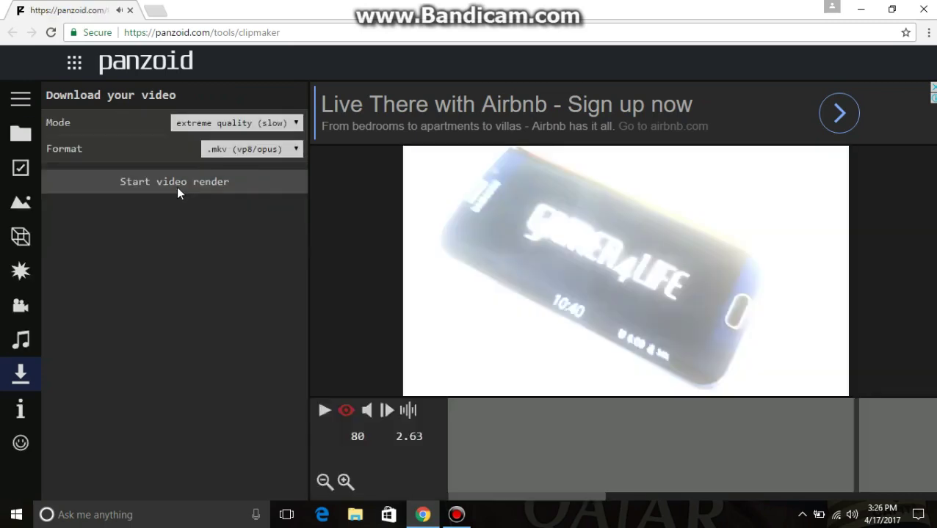
{"action": "left_click", "coordinate": [178, 191]}
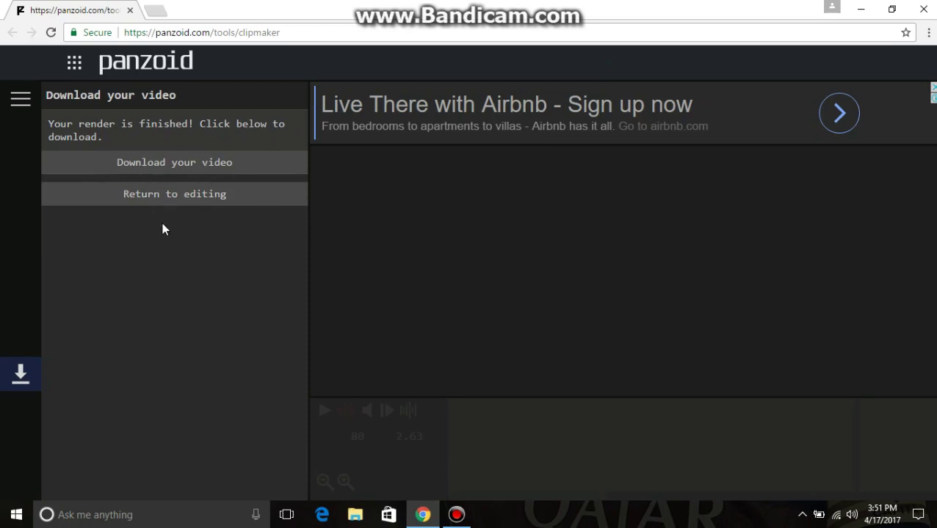
Download the rendered video, play video.mkv to check the intro and close the player.
{"action": "left_click", "coordinate": [208, 164]}
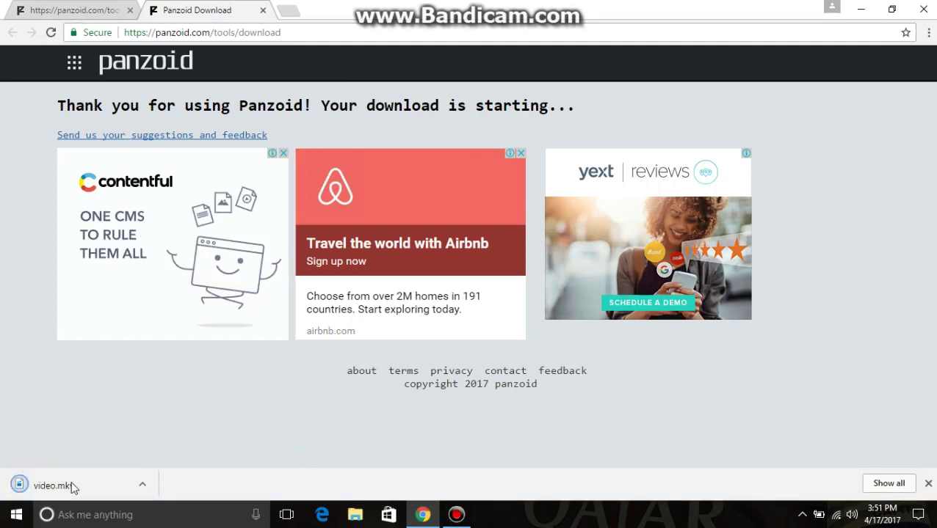
{"action": "left_click", "coordinate": [88, 478]}
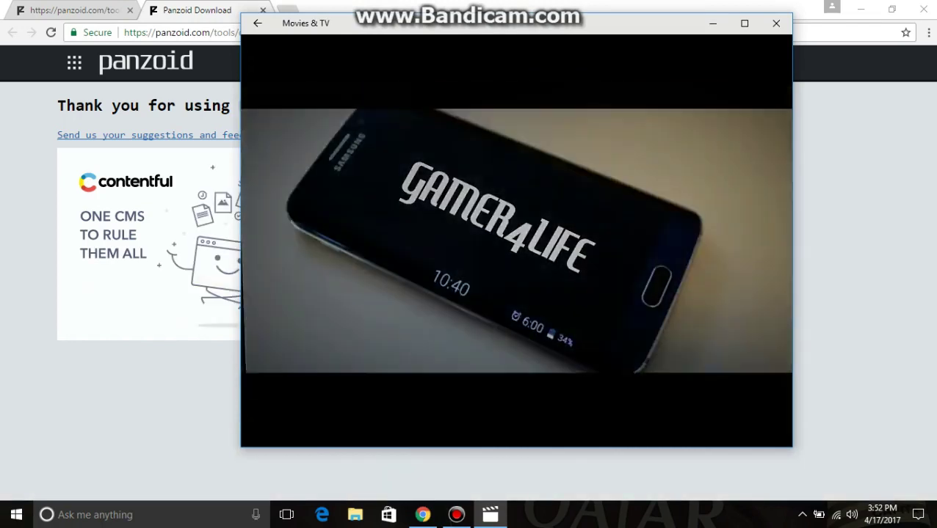
{"action": "left_click", "coordinate": [776, 23]}
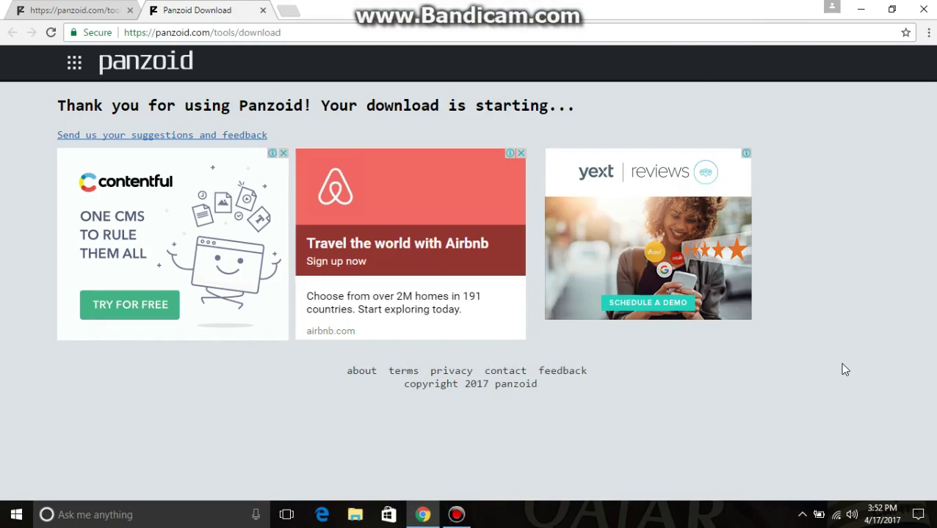
{"action": "left_click", "coordinate": [861, 10]}
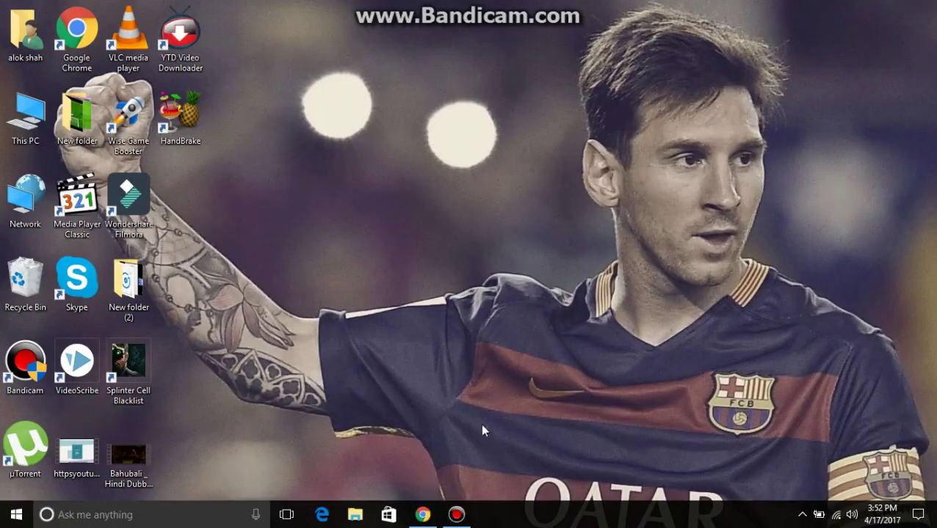
{"action": "left_click", "coordinate": [455, 515]}
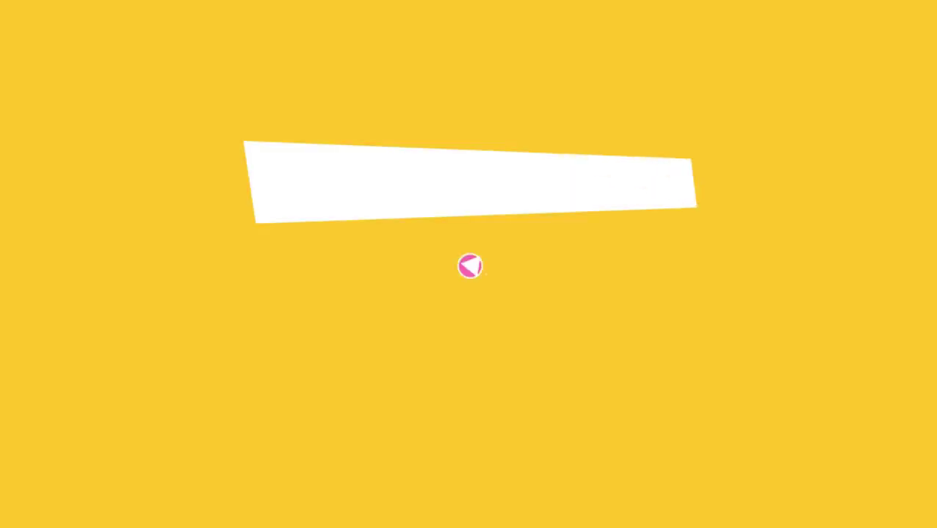